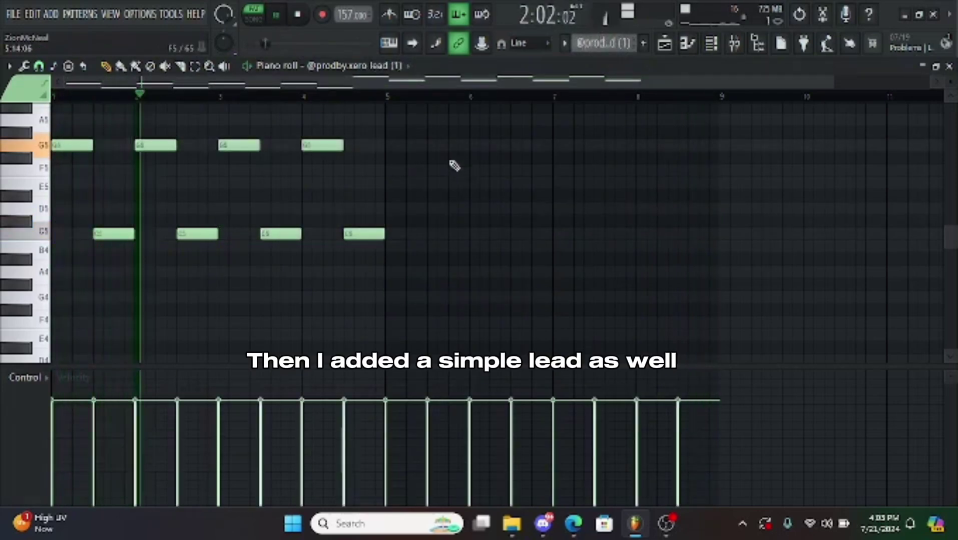
# Step: Review all notes of the lead pattern in the piano roll during playback and save the project
pyautogui.scroll(1, 458, 167)
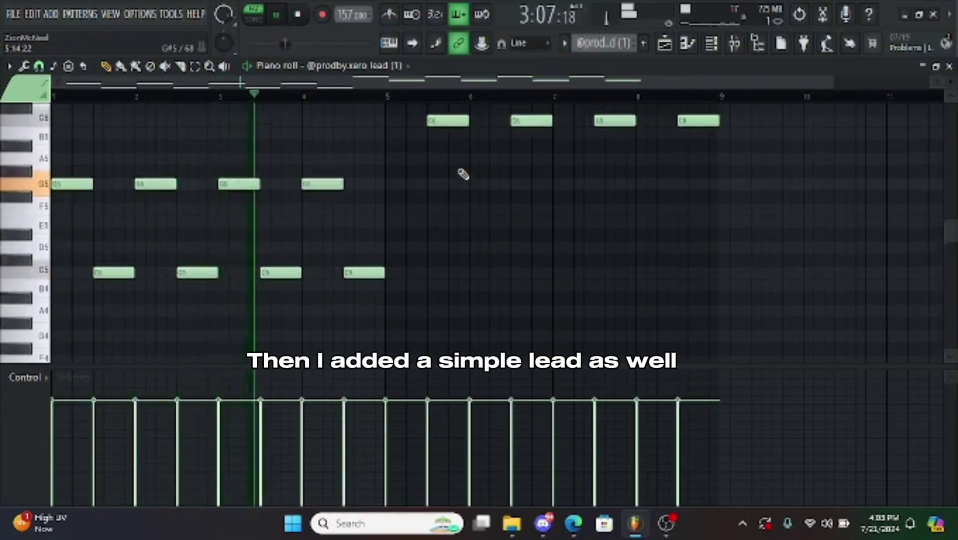
pyautogui.scroll(3, 462, 174)
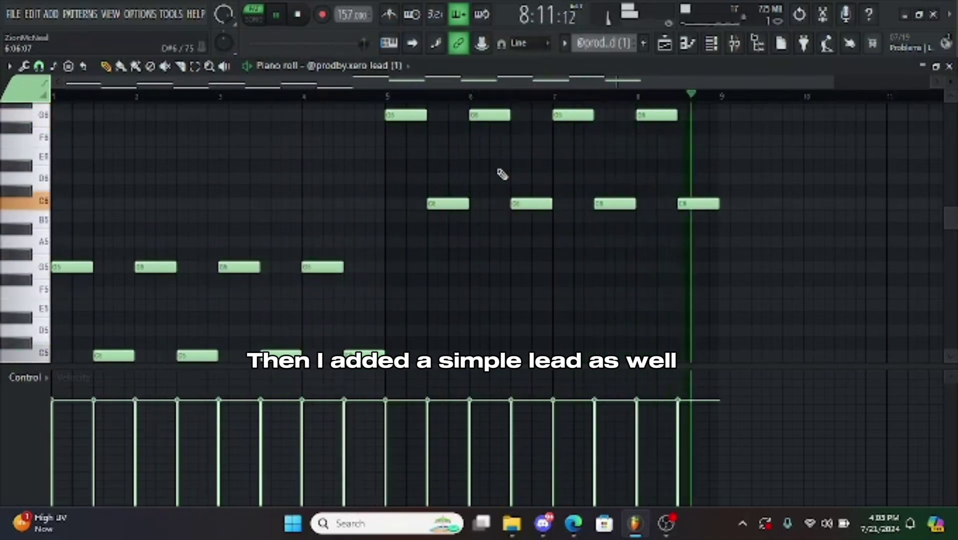
pyautogui.hotkey('ctrl', 's')
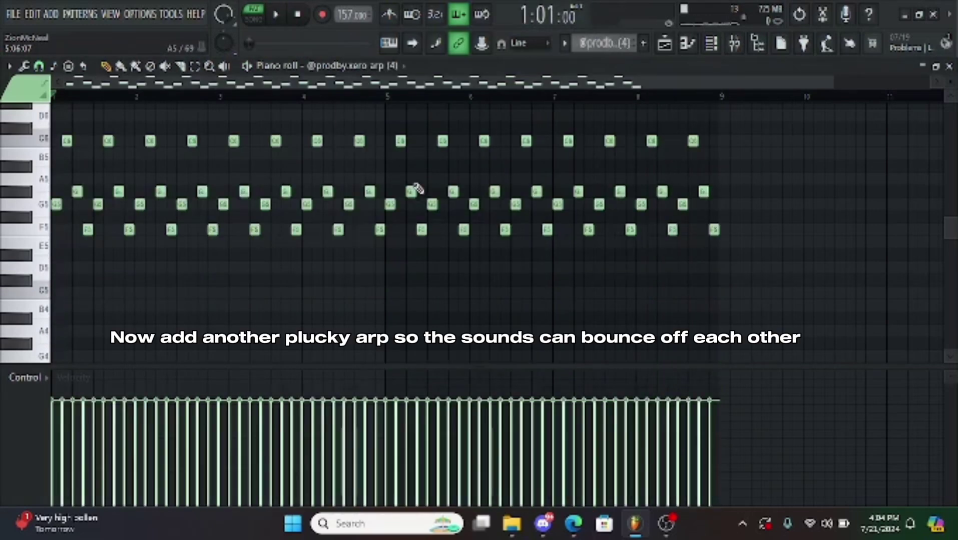
# Step: Review the plucky arp pattern's notes and play back the 808 pattern in the piano roll
pyautogui.scroll(2, 415, 189)
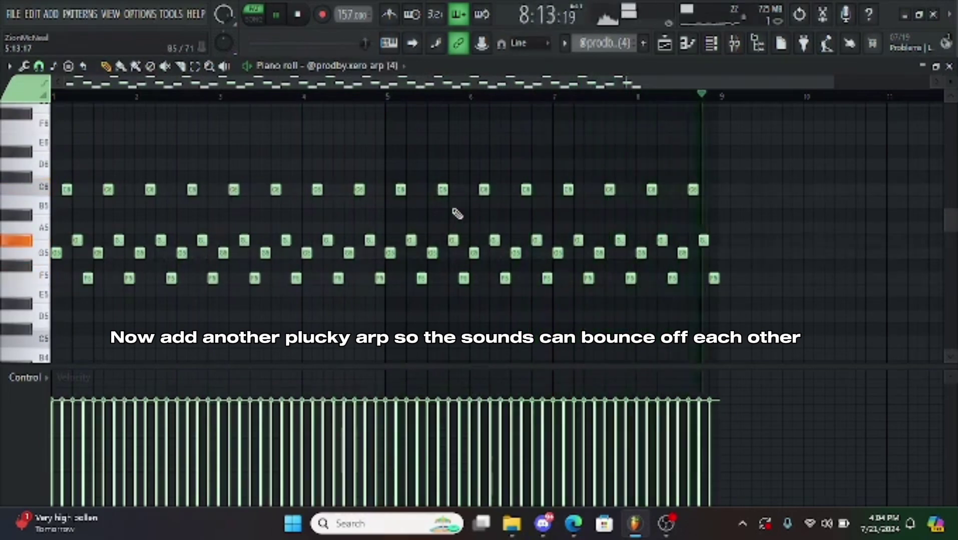
pyautogui.press('space')
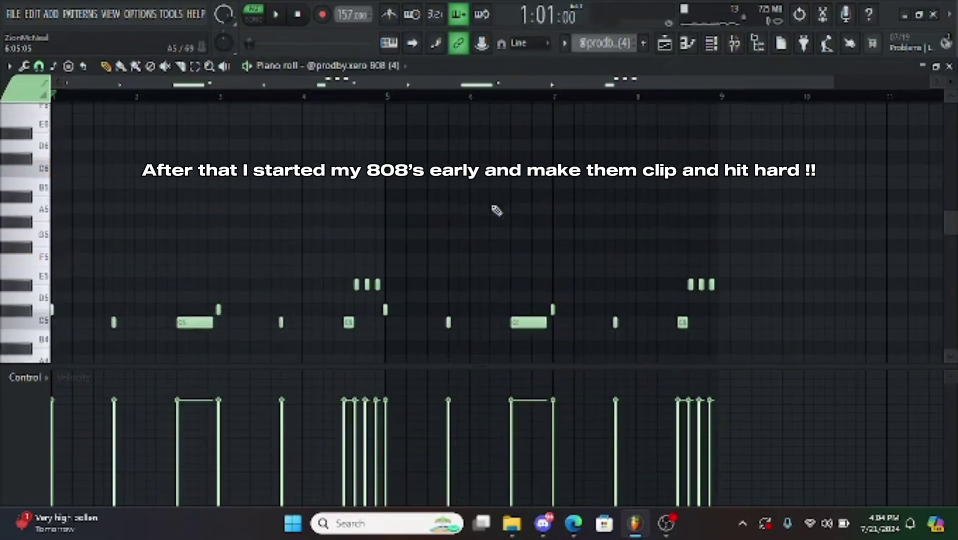
pyautogui.press('space')
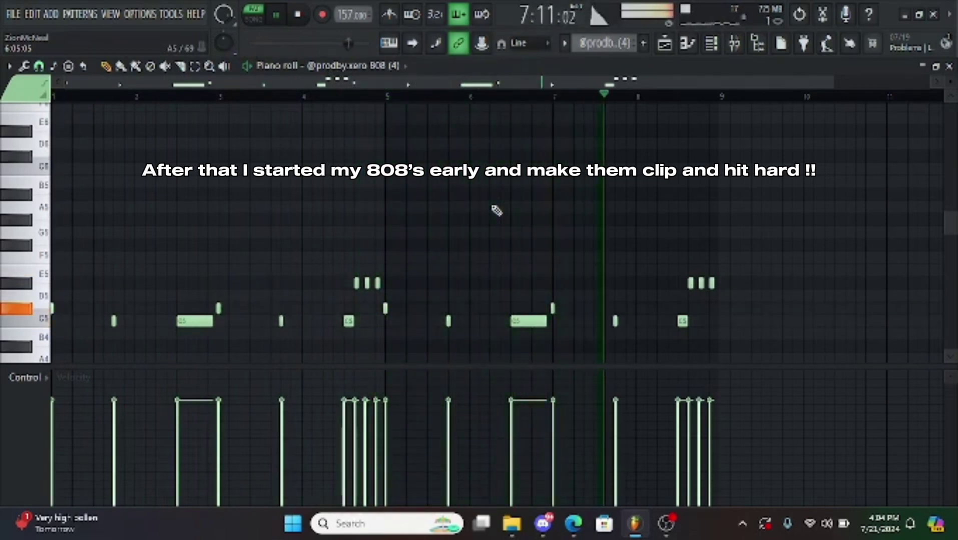
# Step: Inspect the 808's mixer track and its equalizer, and return to the 808 notes in the piano roll
pyautogui.press('F9')
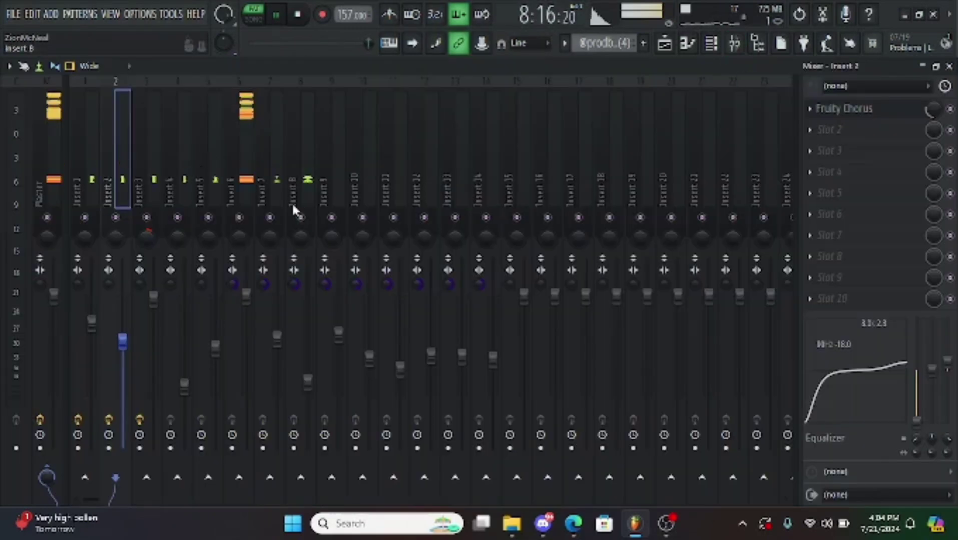
pyautogui.click(250, 170)
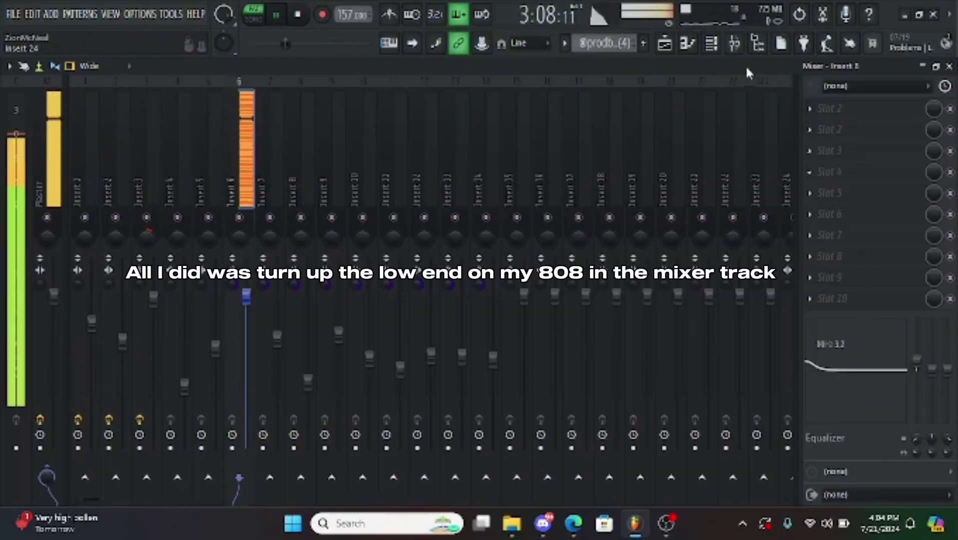
pyautogui.click(711, 44)
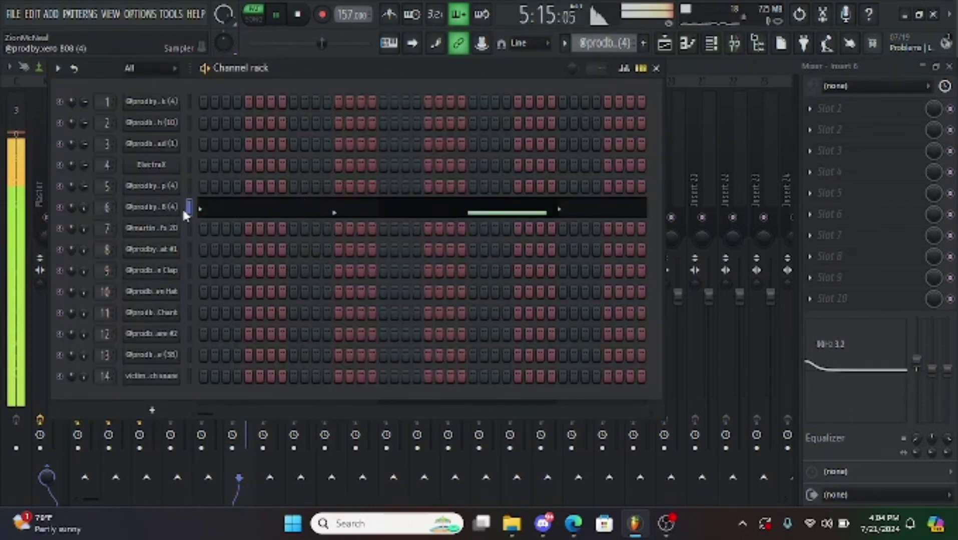
pyautogui.click(221, 212)
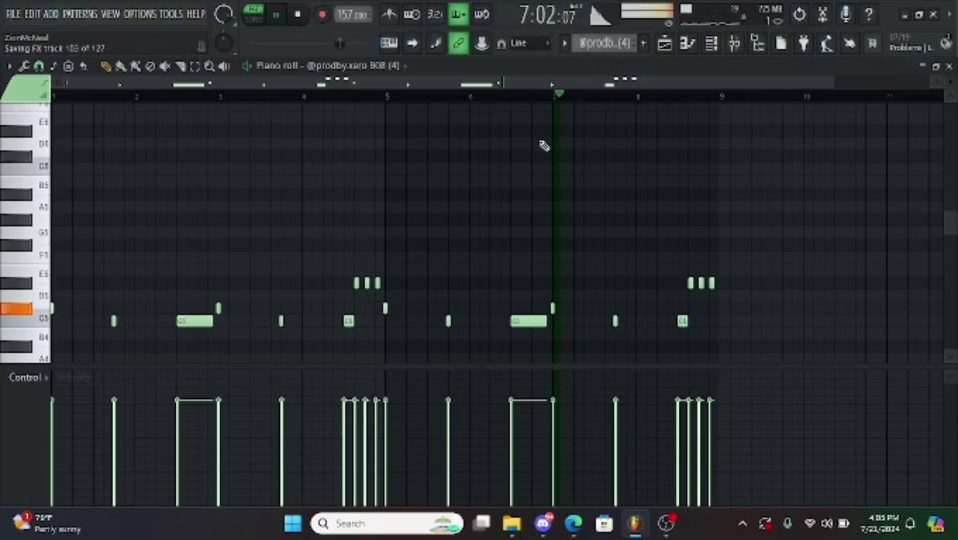
# Step: Play back the hi-hat and clap patterns in the piano roll
pyautogui.press('space')
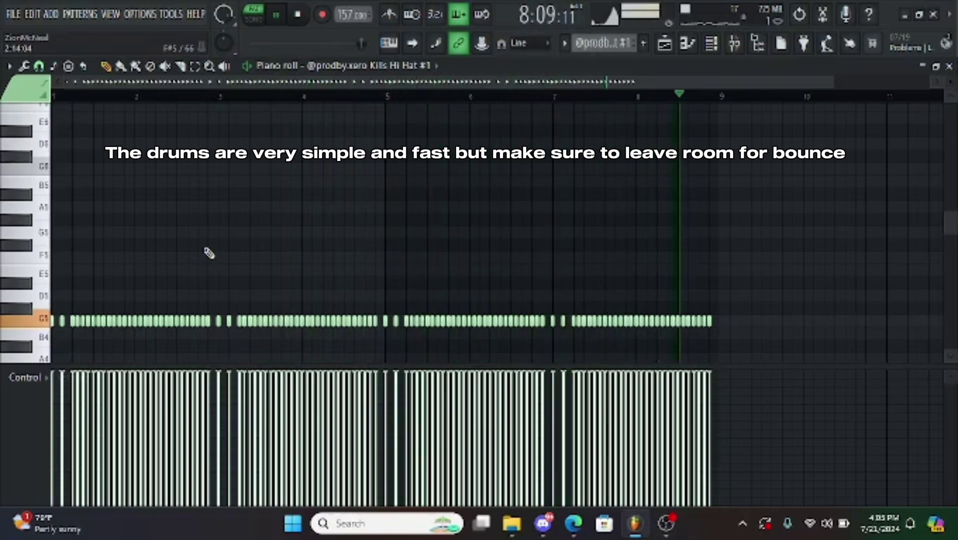
pyautogui.press('space')
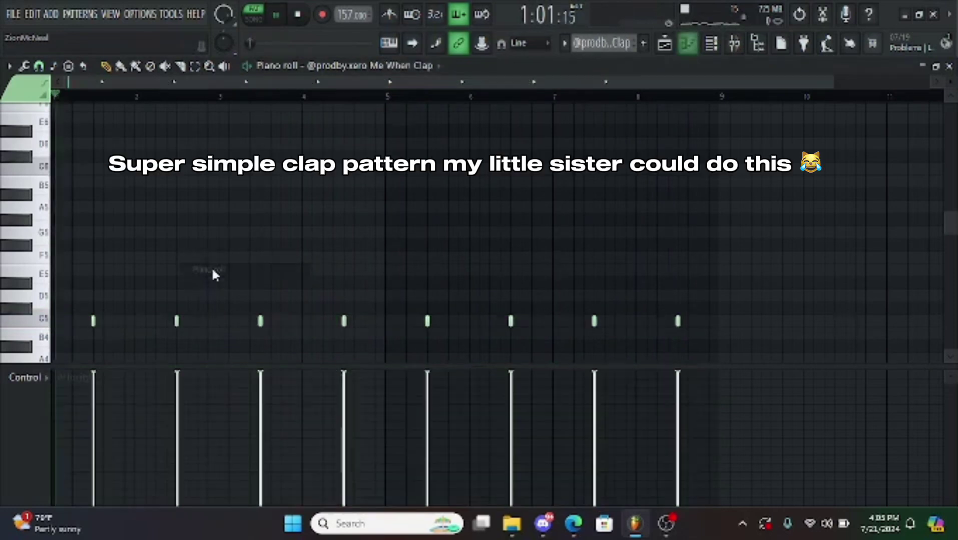
pyautogui.press('space')
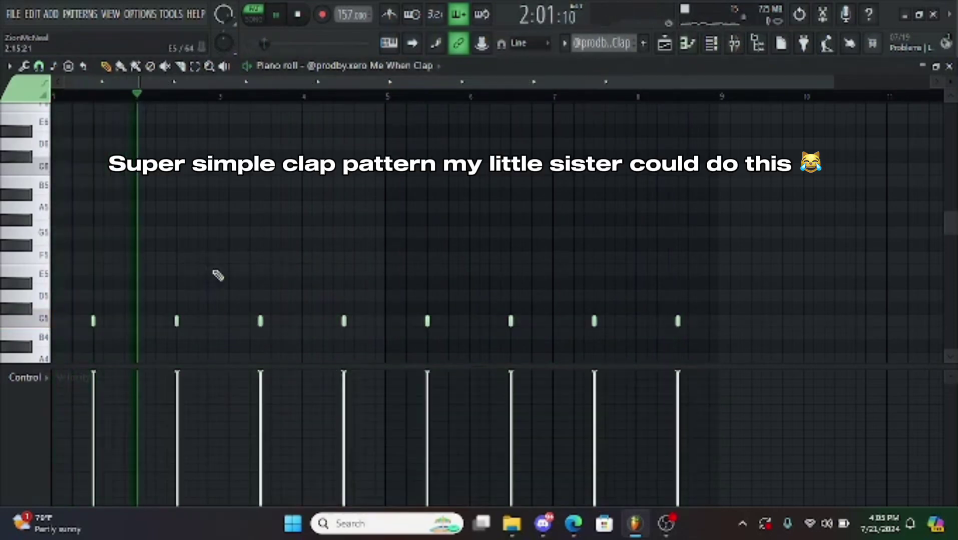
pyautogui.press('space')
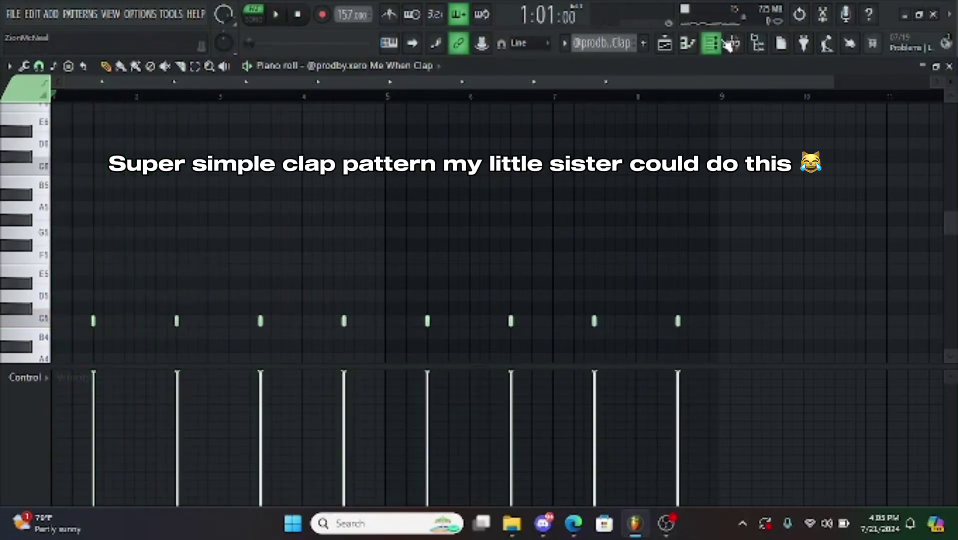
# Step: Play back the Baghdad Snare #2 and snare (38) patterns in the piano roll
pyautogui.click(730, 44)
pyautogui.press('space')
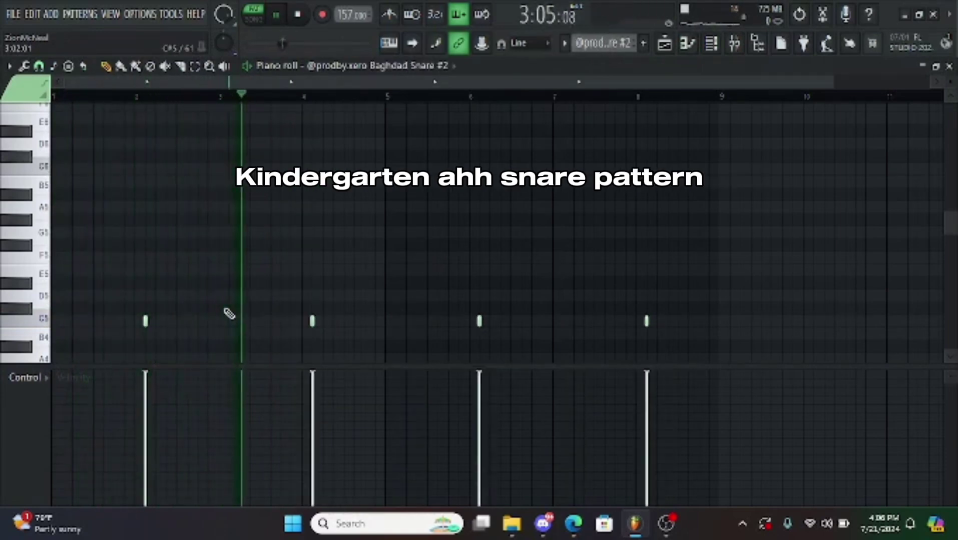
pyautogui.press('space')
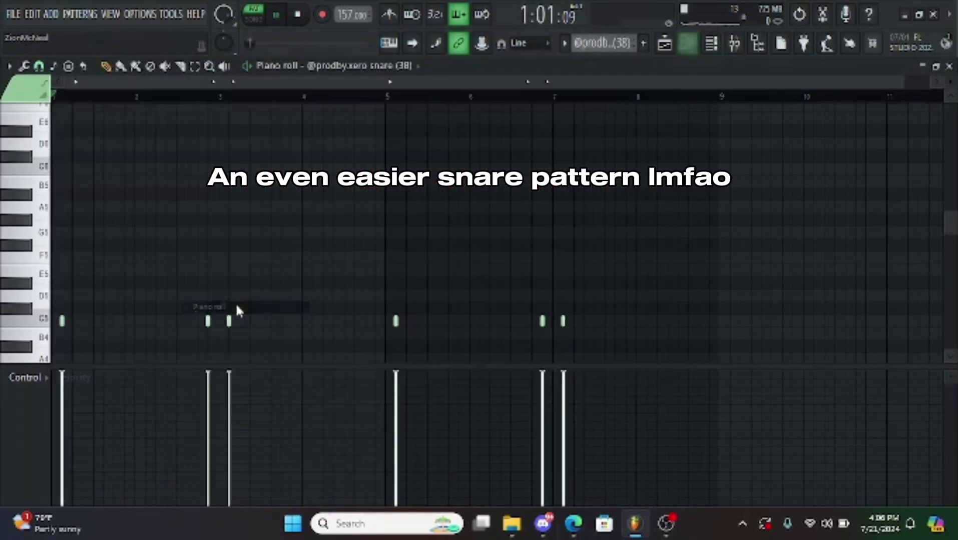
pyautogui.press('space')
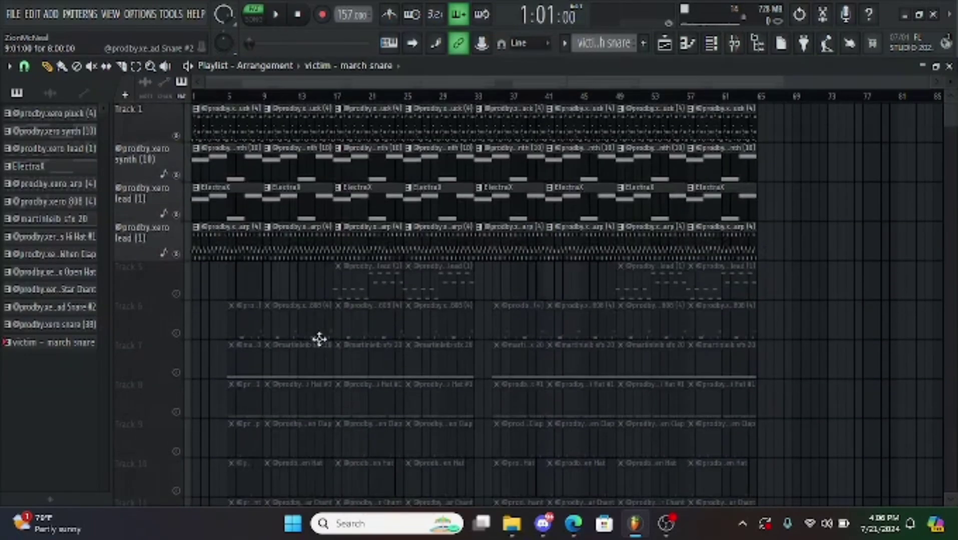
# Step: Switch playback to song mode and play the arrangement's intro with only the melodic tracks active
pyautogui.click(253, 14)
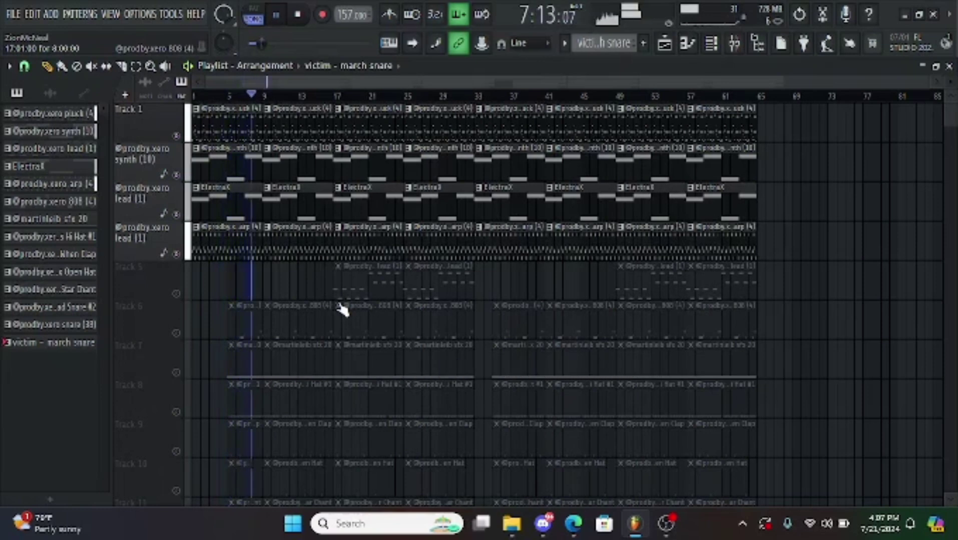
pyautogui.press('space')
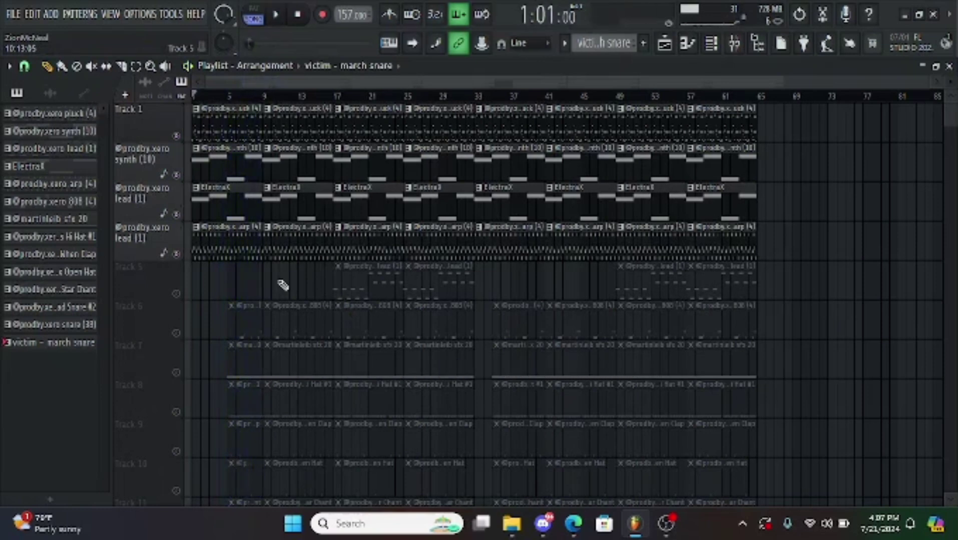
# Step: Unmute playlist tracks 5 to 14, covering the lead, 808, sound effect and drum clips
pyautogui.click(176, 293)
pyautogui.scroll(-3, 207, 306)
pyautogui.click(177, 221)
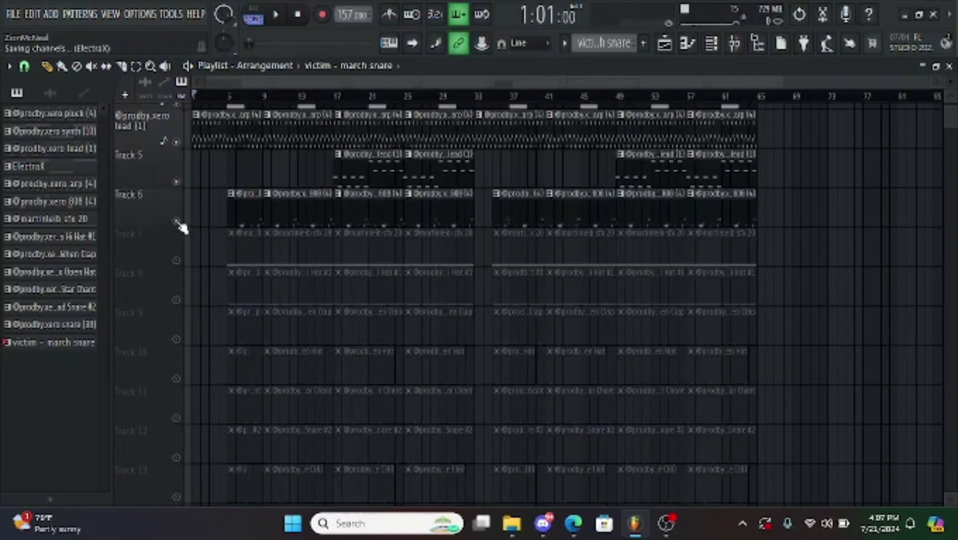
pyautogui.click(176, 261)
pyautogui.click(176, 300)
pyautogui.click(176, 339)
pyautogui.scroll(-1, 178, 345)
pyautogui.click(176, 331)
pyautogui.click(178, 370)
pyautogui.scroll(-2, 183, 366)
pyautogui.click(176, 313)
pyautogui.click(176, 352)
pyautogui.click(176, 391)
# Step: Play the full arrangement from the start with all tracks active
pyautogui.scroll(6, 331, 396)
pyautogui.press('space')
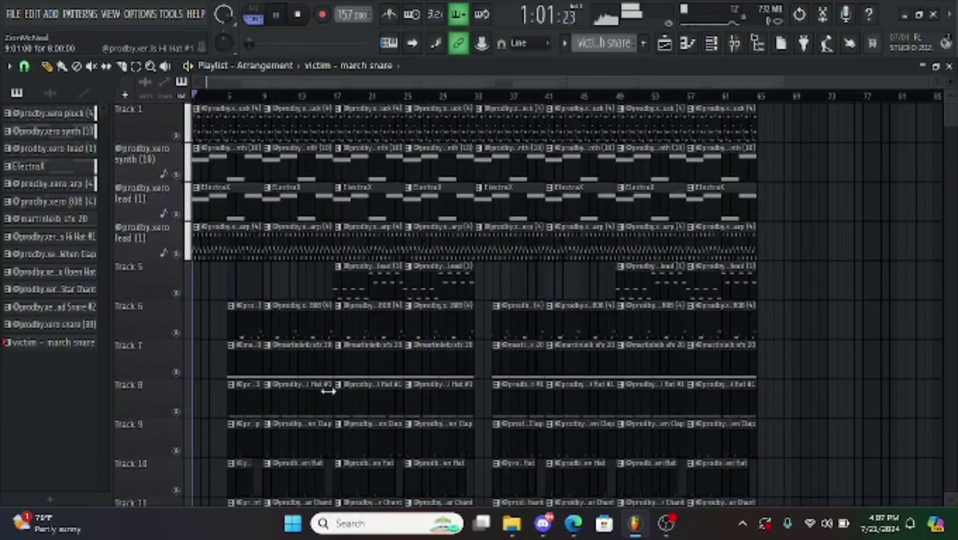
pyautogui.scroll(-1, 269, 286)
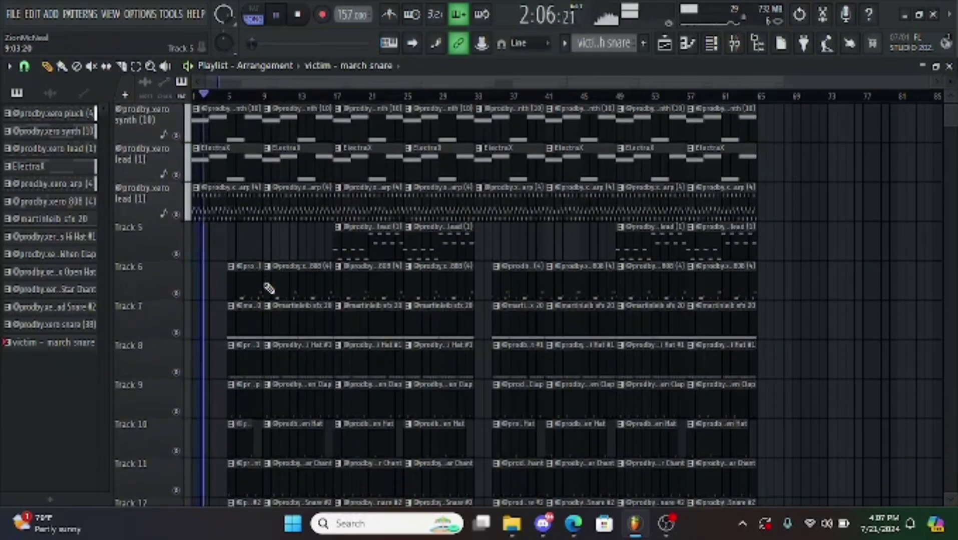
pyautogui.scroll(1, 269, 288)
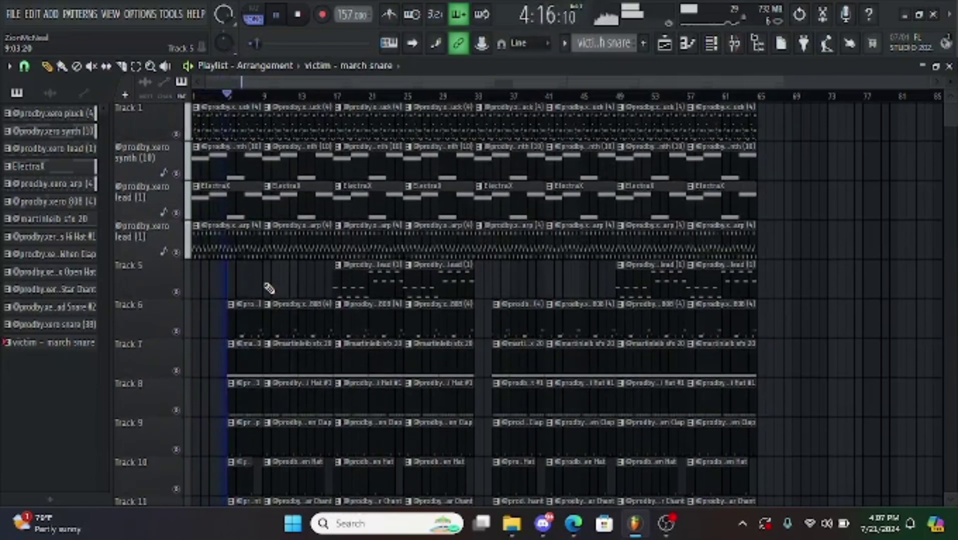